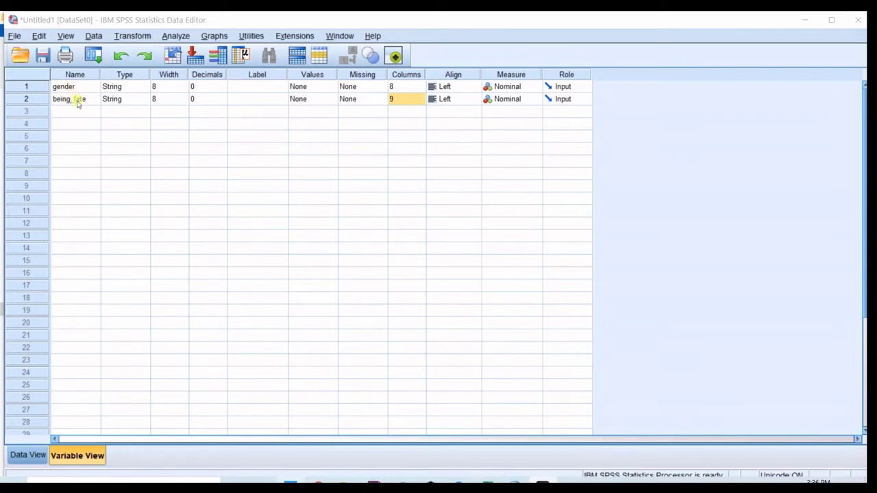
click(20, 456)
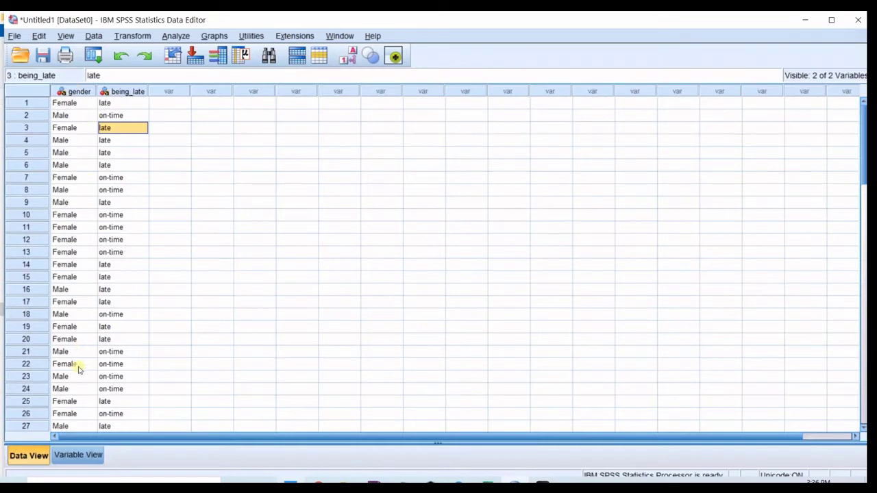
click(78, 455)
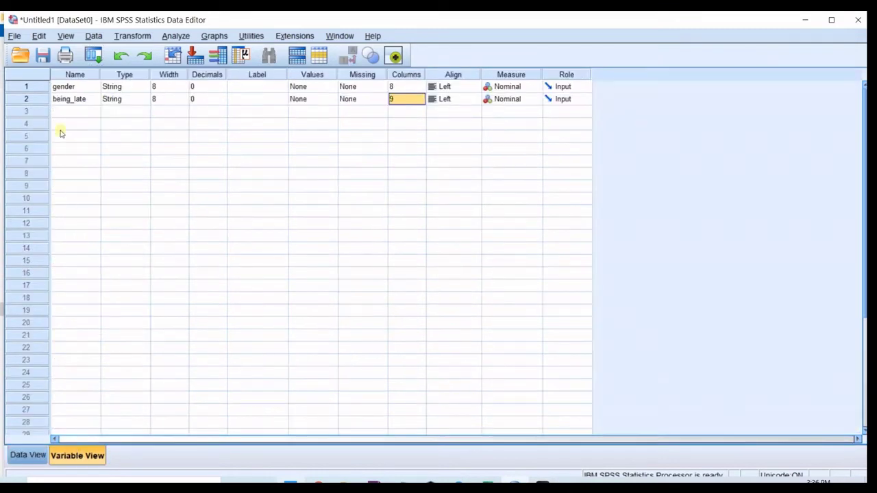
click(71, 89)
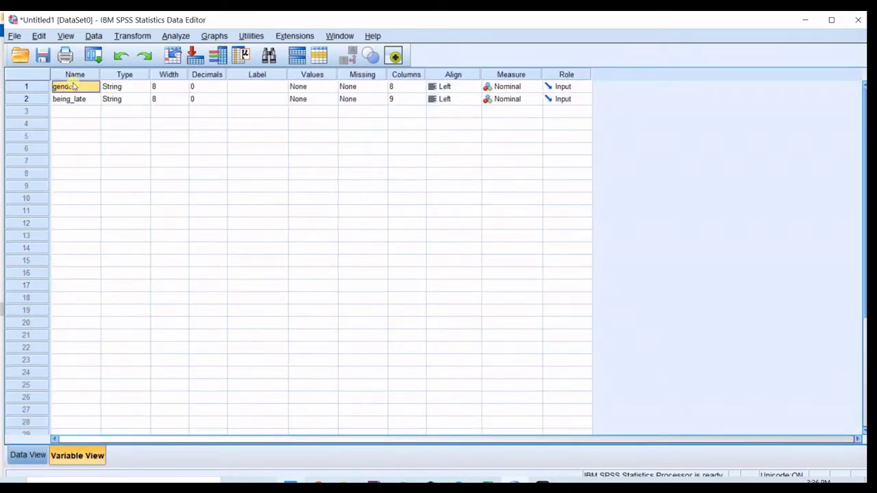
click(109, 91)
click(145, 87)
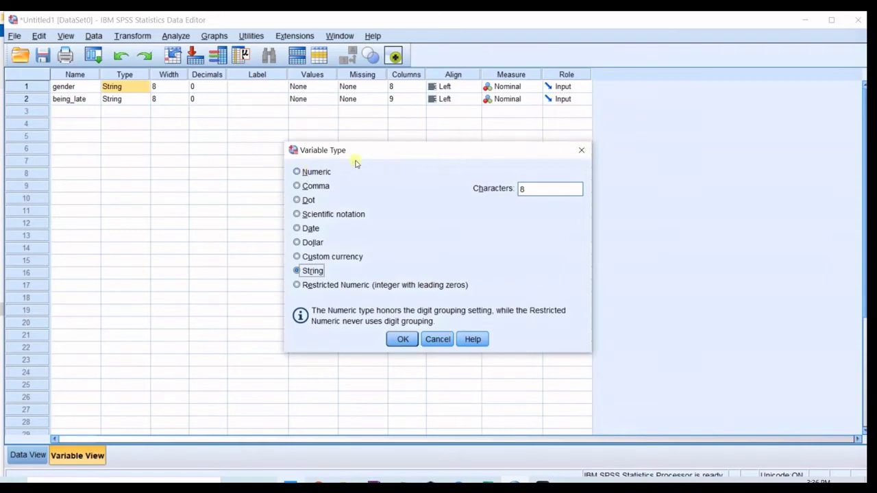
click(315, 171)
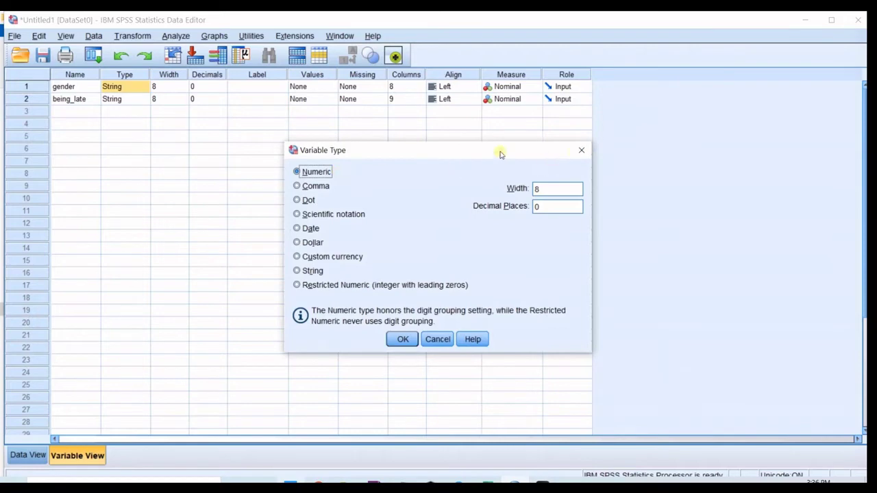
click(302, 271)
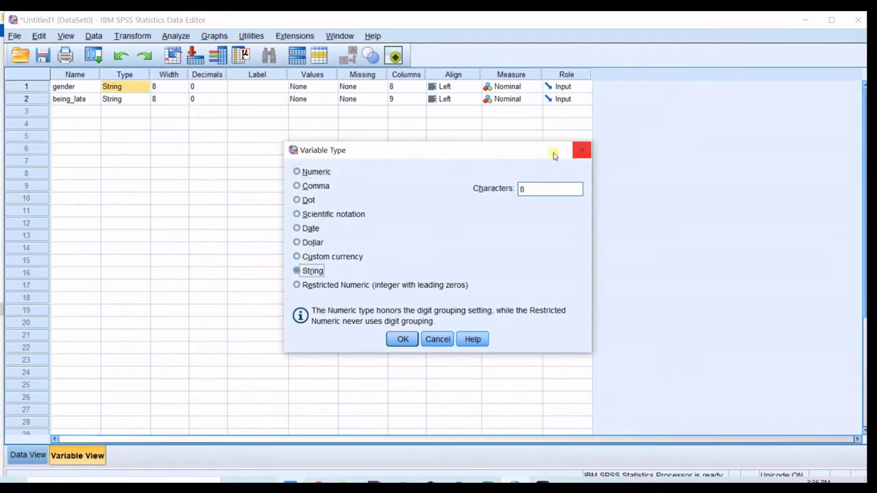
click(403, 340)
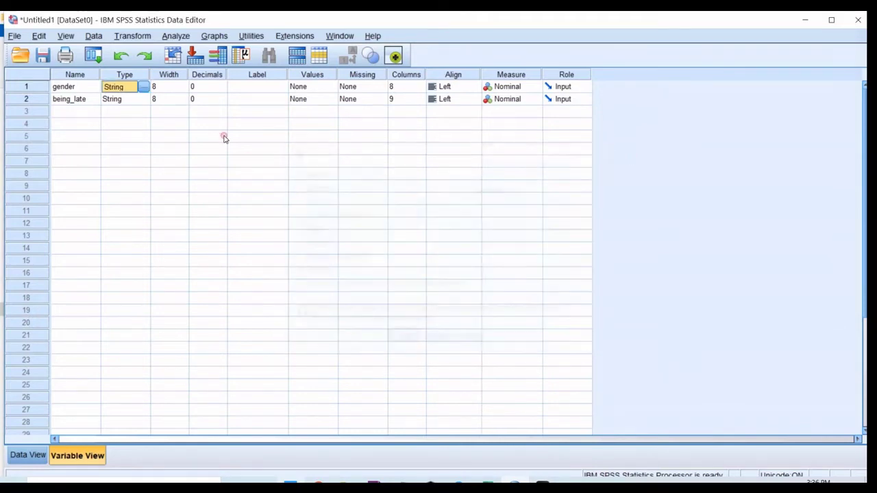
click(79, 114)
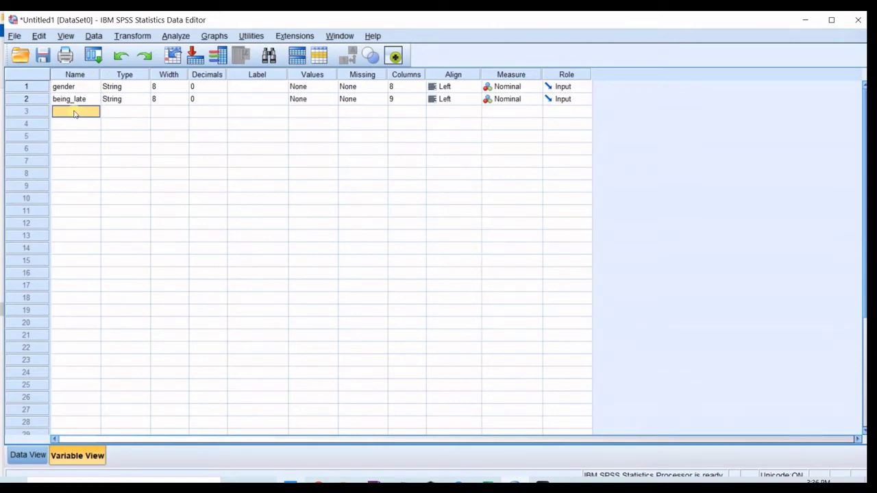
text(v)
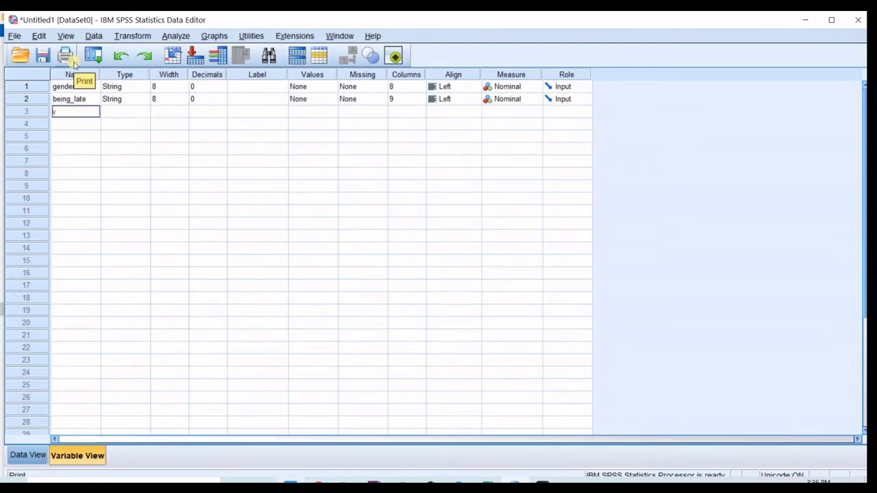
text(ar)
click(129, 113)
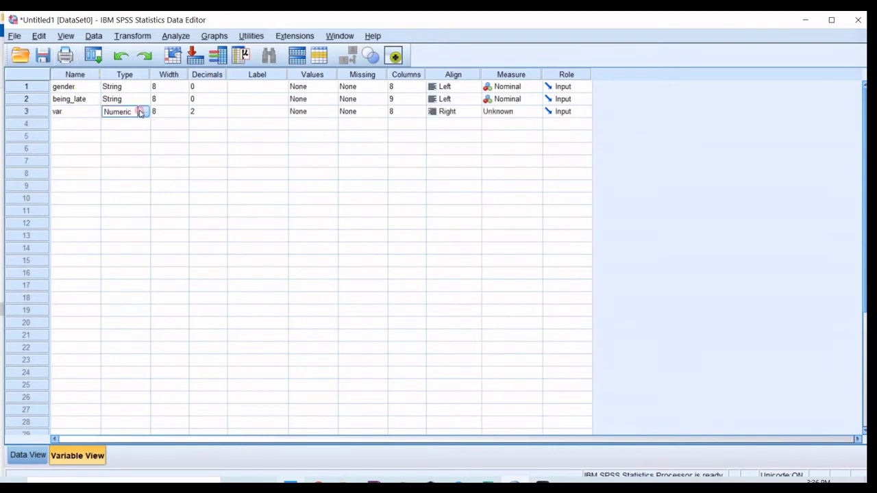
click(27, 454)
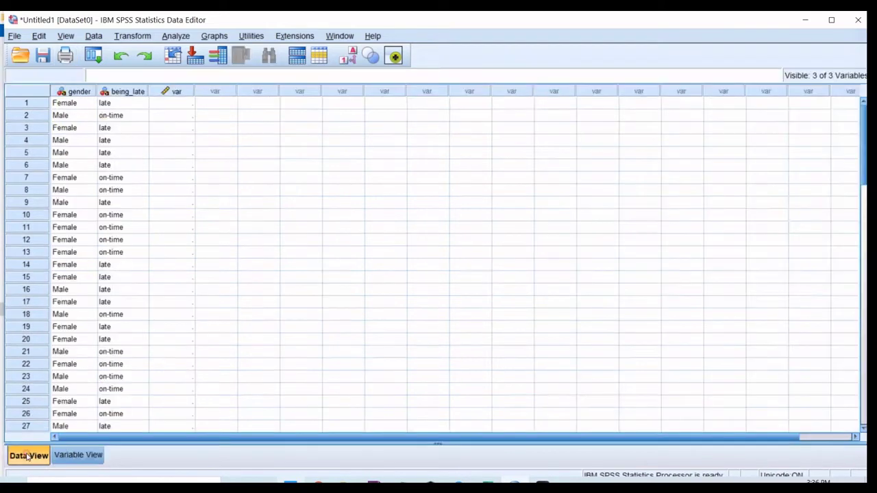
click(182, 102)
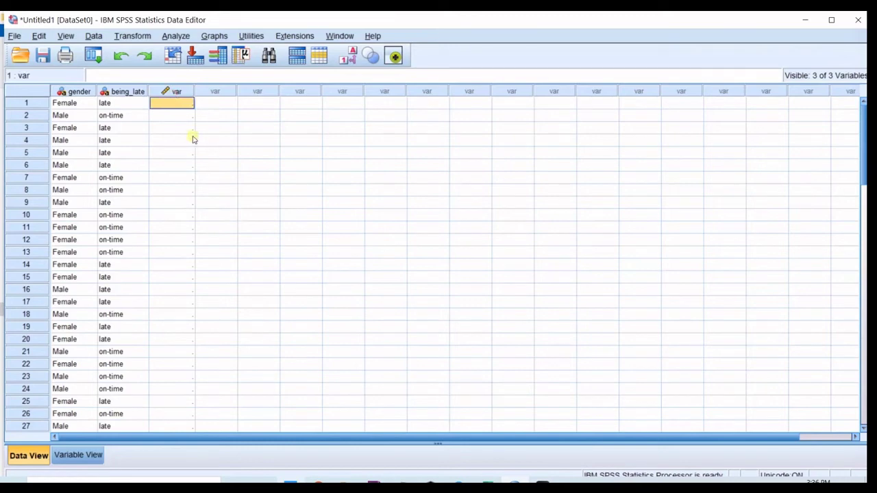
text(jnsss)
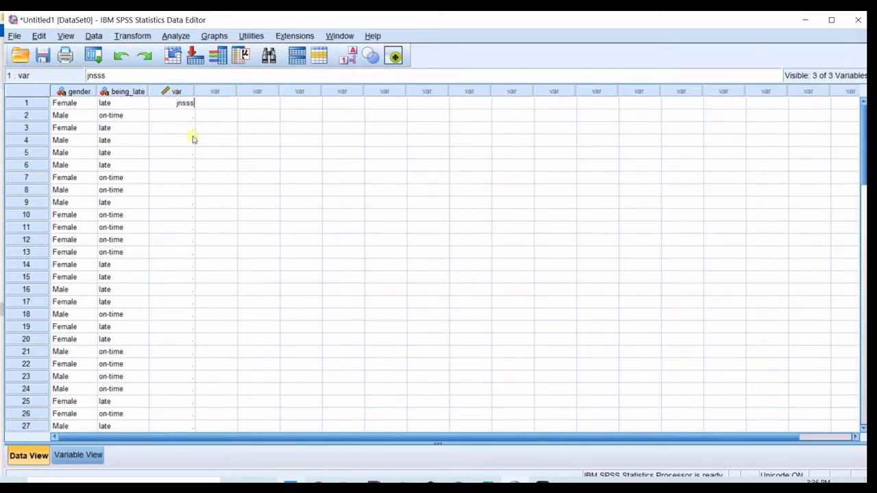
text(j)
key(Return)
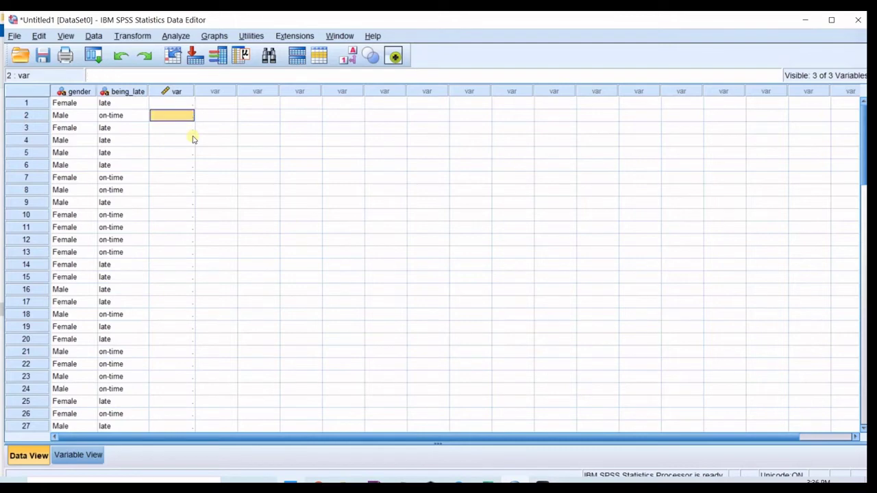
click(176, 103)
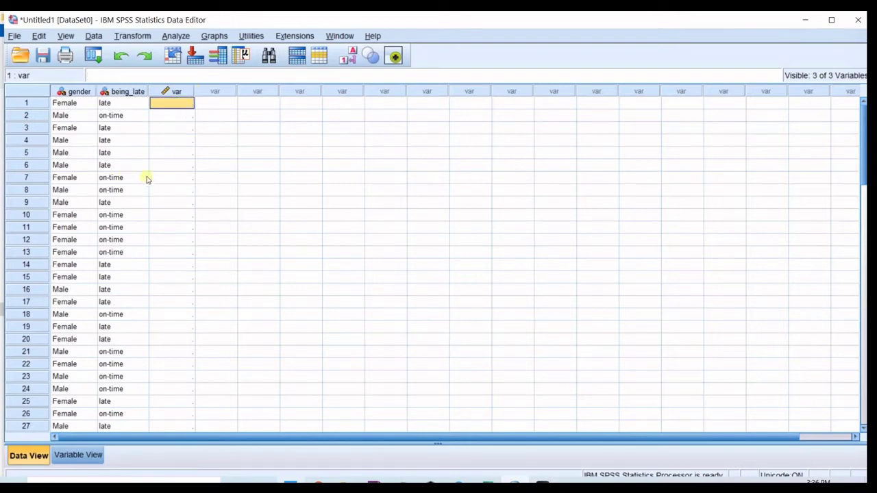
click(79, 455)
click(147, 112)
click(143, 112)
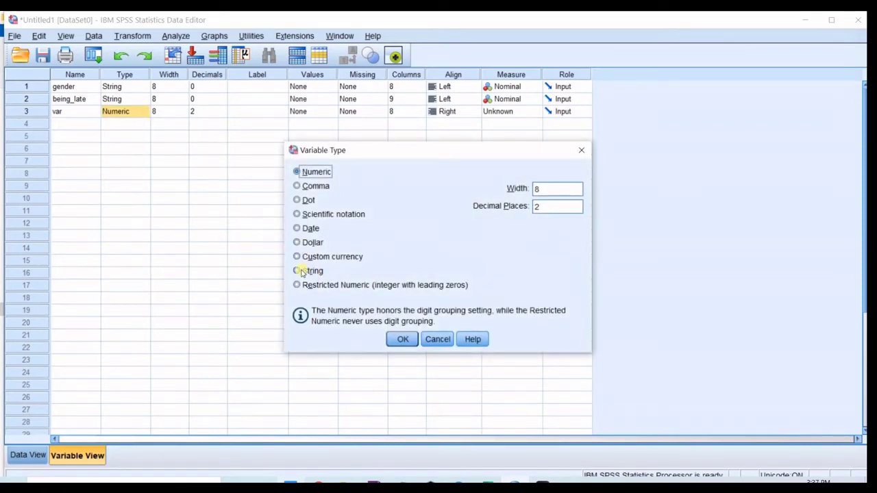
click(580, 150)
click(24, 113)
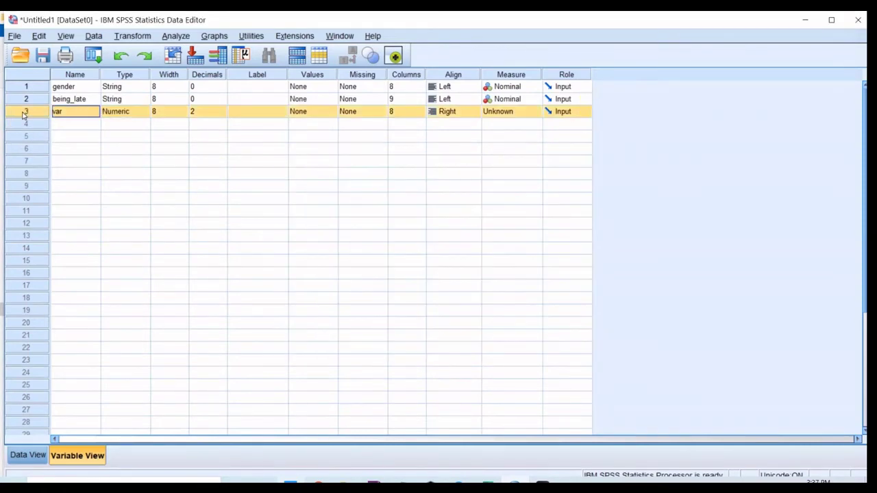
key(Delete)
click(111, 115)
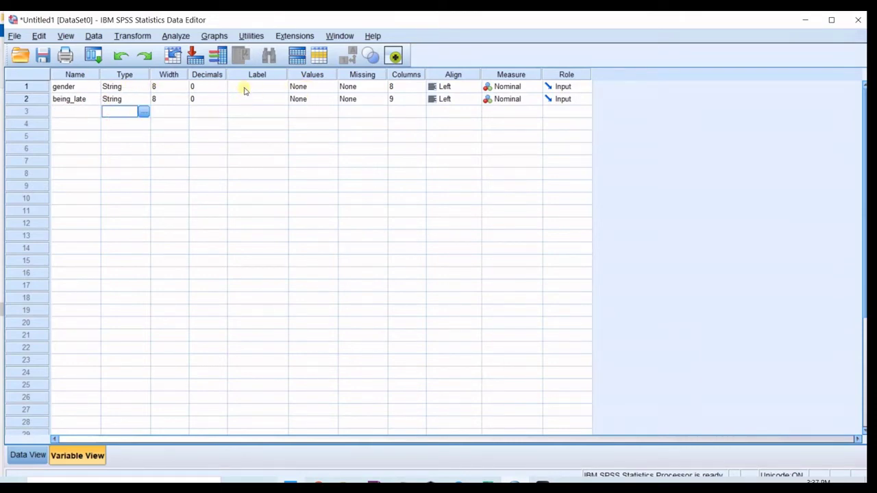
click(319, 87)
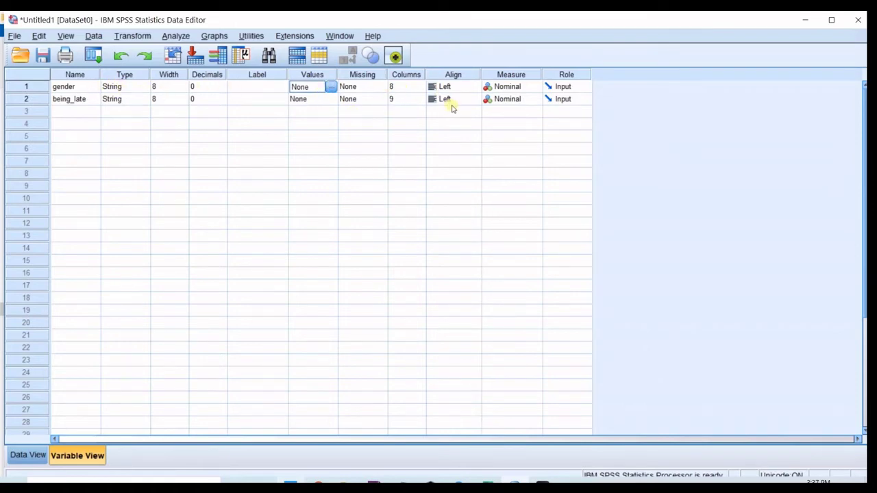
click(505, 86)
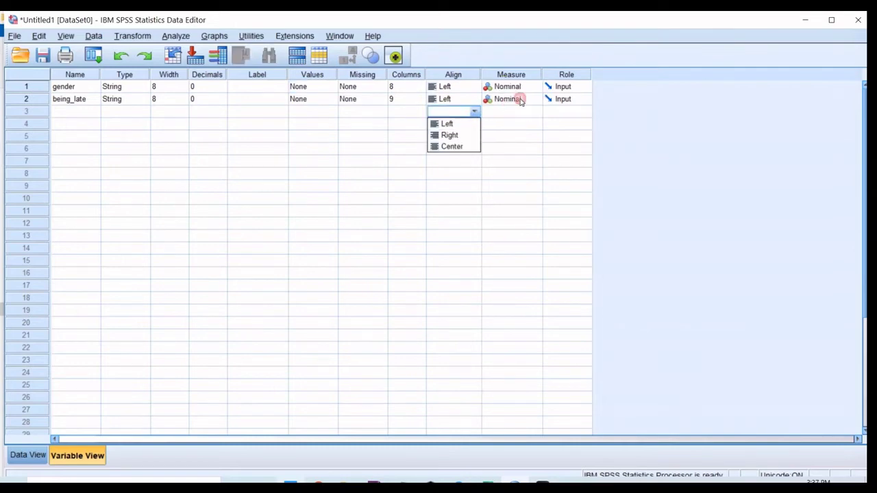
- Keep gender's measure as Nominal, then browse the gender and being_late values in Data View
click(533, 86)
click(492, 88)
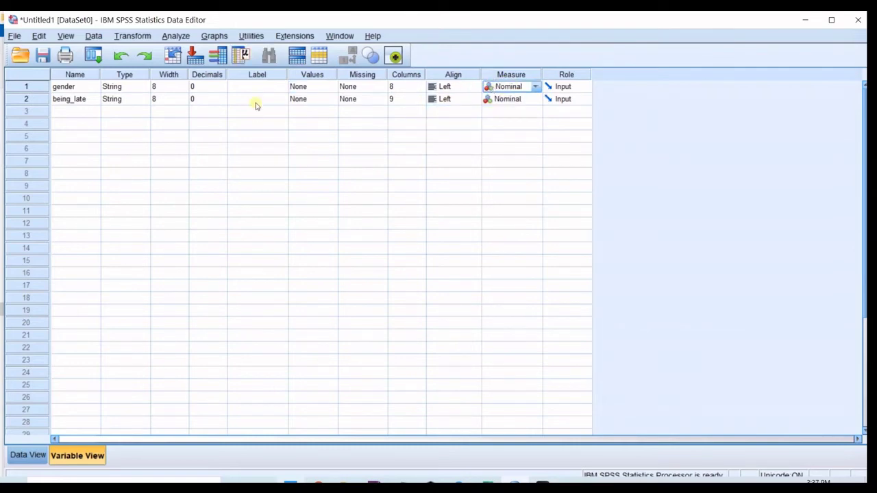
click(27, 454)
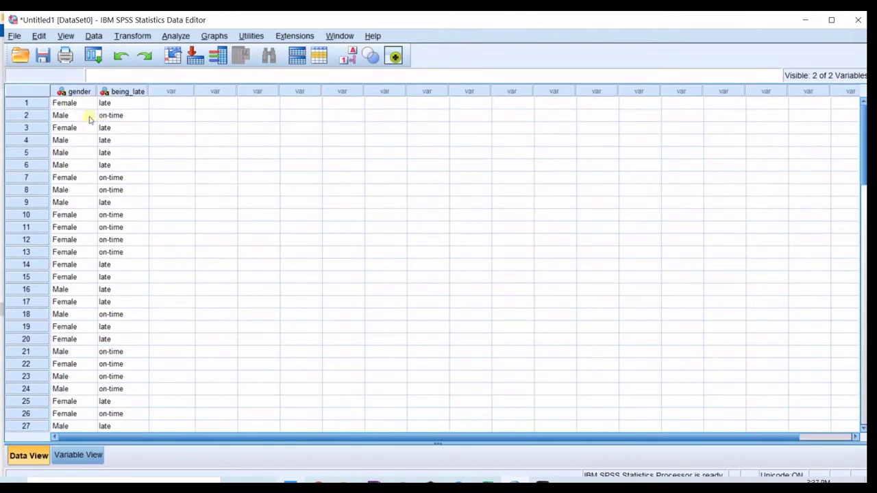
scroll(91, 128, down, 15)
scroll(72, 293, down, 5)
scroll(68, 293, up, 16)
scroll(73, 120, up, 4)
- Open Descriptive Statistics > Crosstabs and clear the previous row and column variables
click(163, 38)
mouse_move(182, 64)
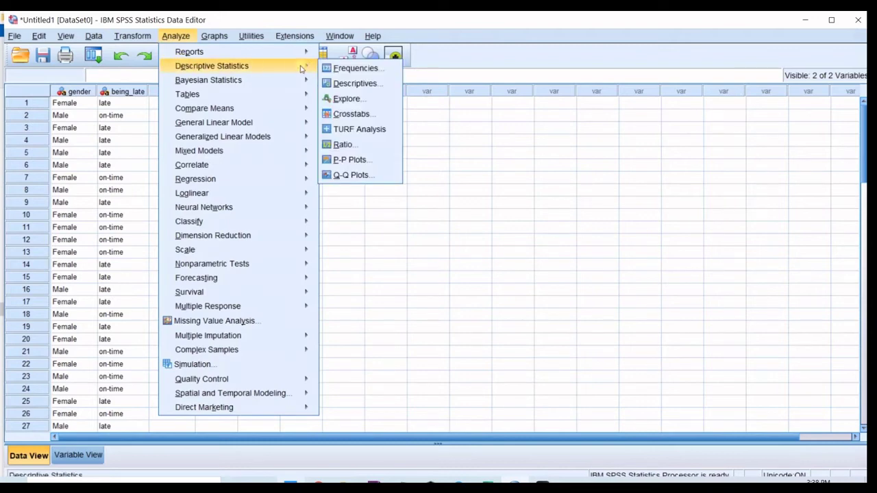
click(346, 115)
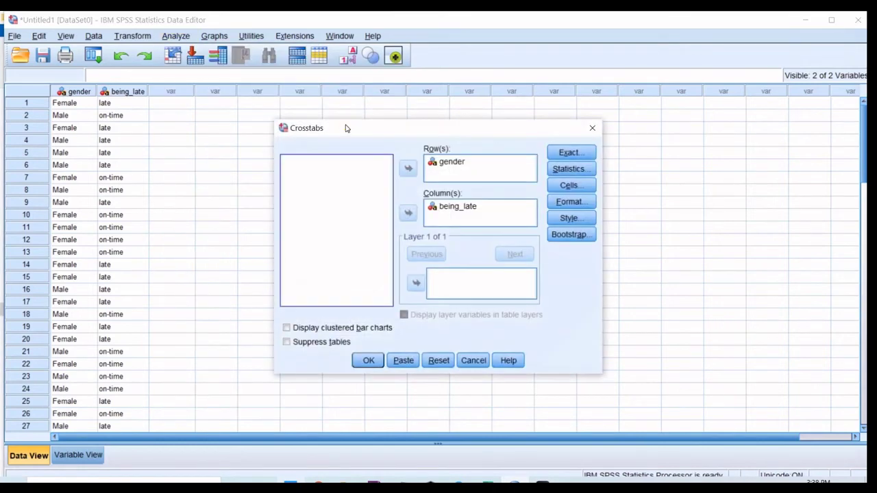
click(351, 122)
click(308, 127)
click(363, 165)
click(306, 175)
- Place gender in Row(s) and being_late in Column(s), then bring up the Statistics options
click(231, 122)
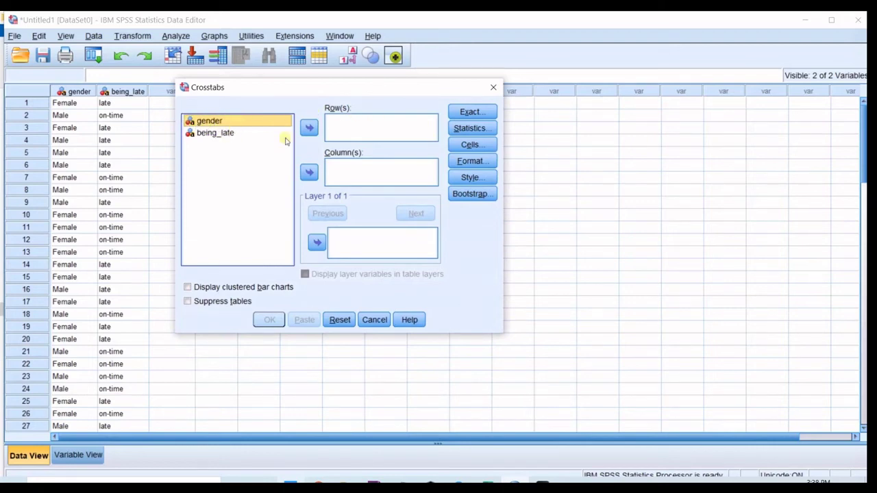
click(308, 128)
click(214, 123)
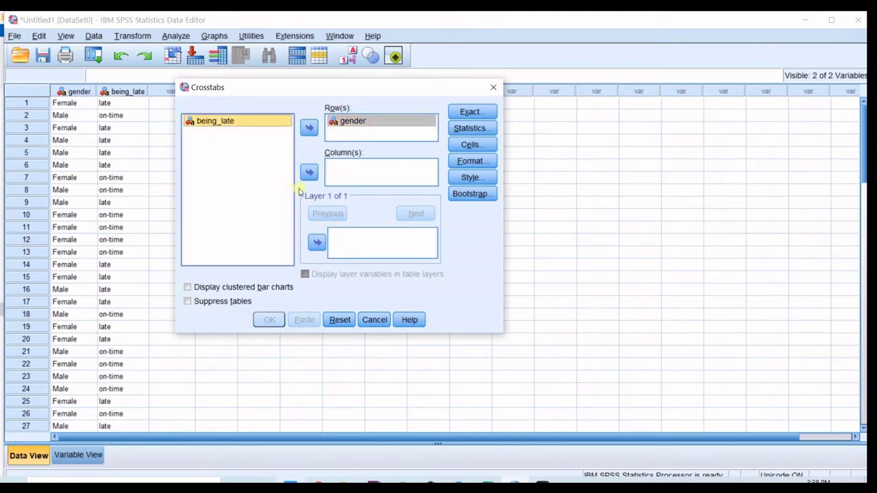
click(309, 172)
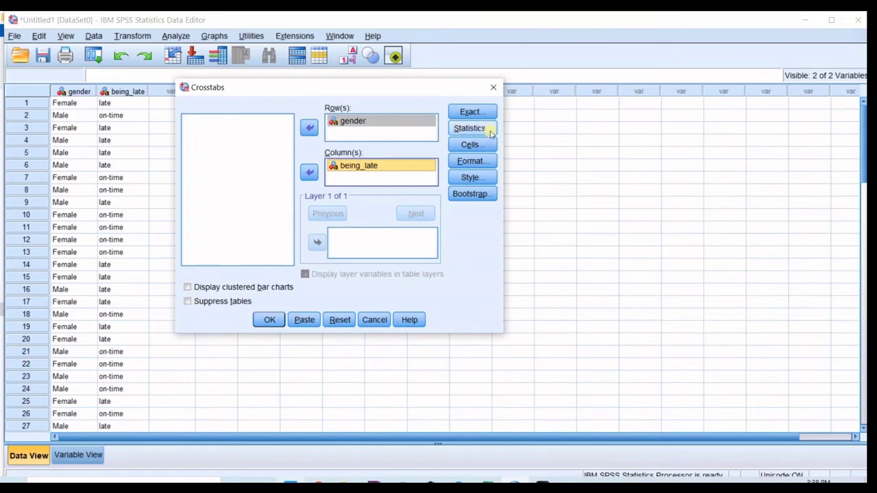
click(464, 130)
click(373, 166)
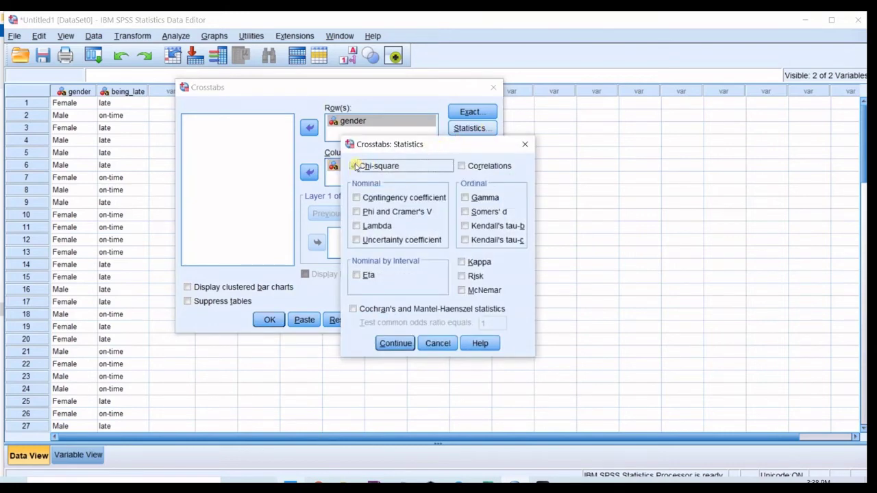
- Tick Chi-square in the crosstab statistics and go back to the main Crosstabs dialog
click(354, 167)
click(403, 345)
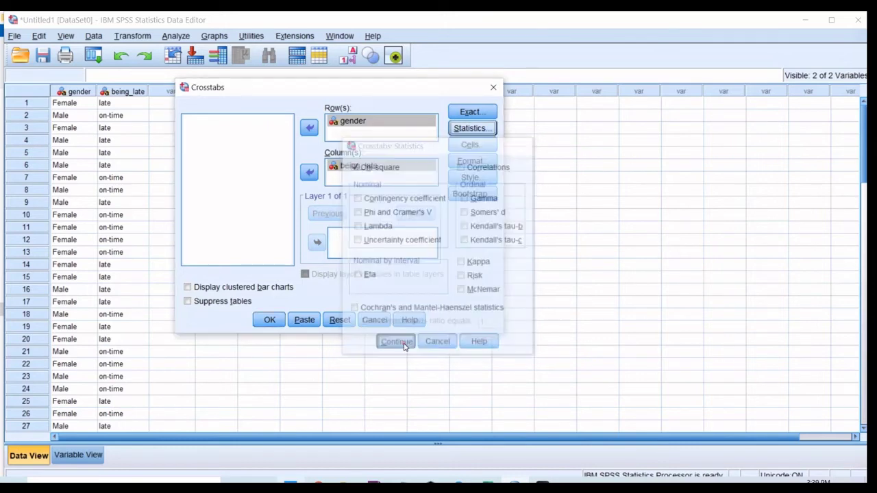
- Run the crosstab and review the Chi-Square Tests output (Pearson .120, p = .729)
click(269, 320)
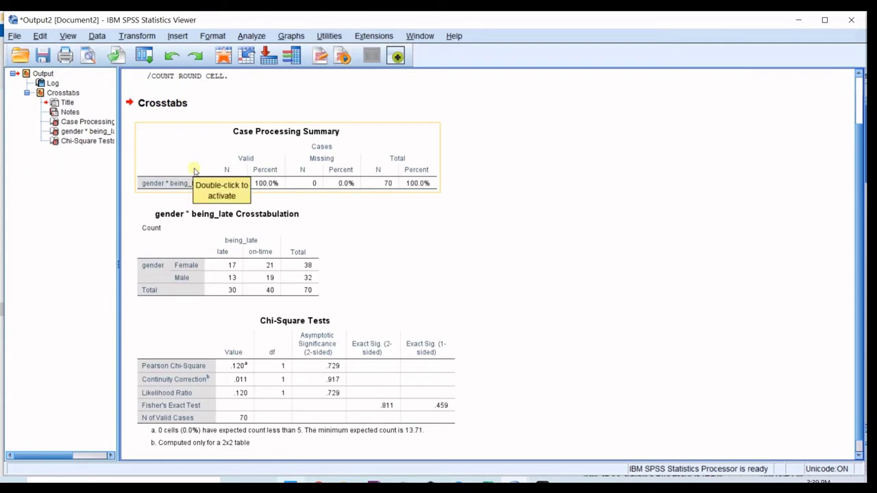
scroll(192, 174, down, 1)
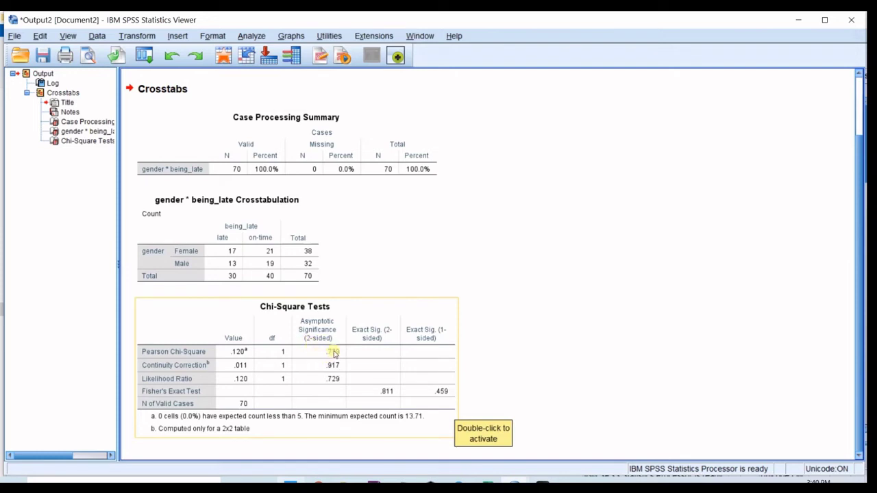
click(334, 353)
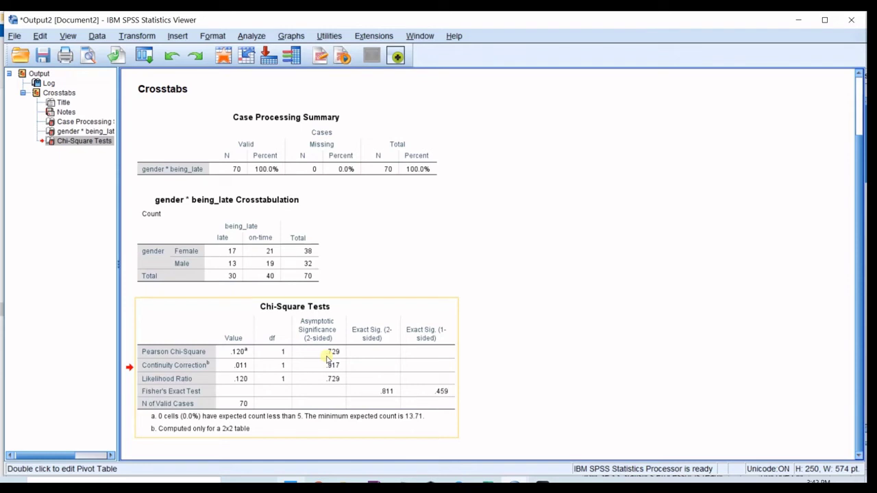
double_click(327, 358)
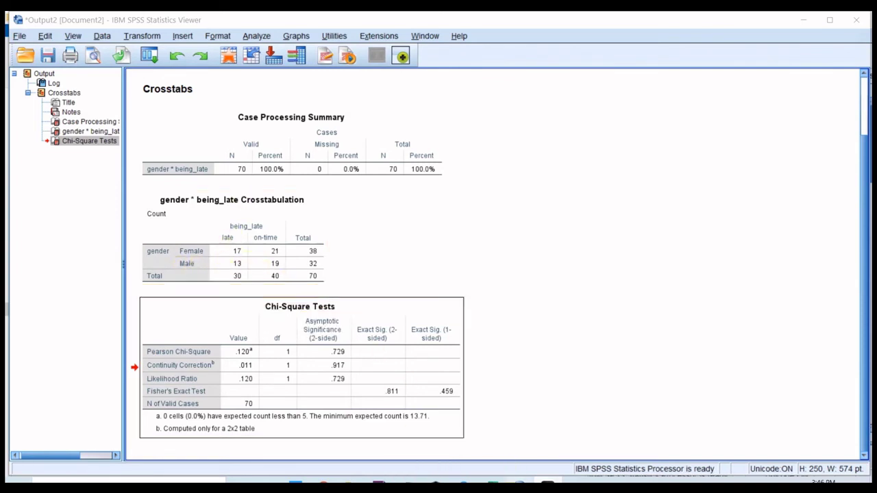
- Switch back to the Data Editor and reopen Analyze > Descriptive Statistics > Crosstabs
mouse_move(548, 483)
click(460, 438)
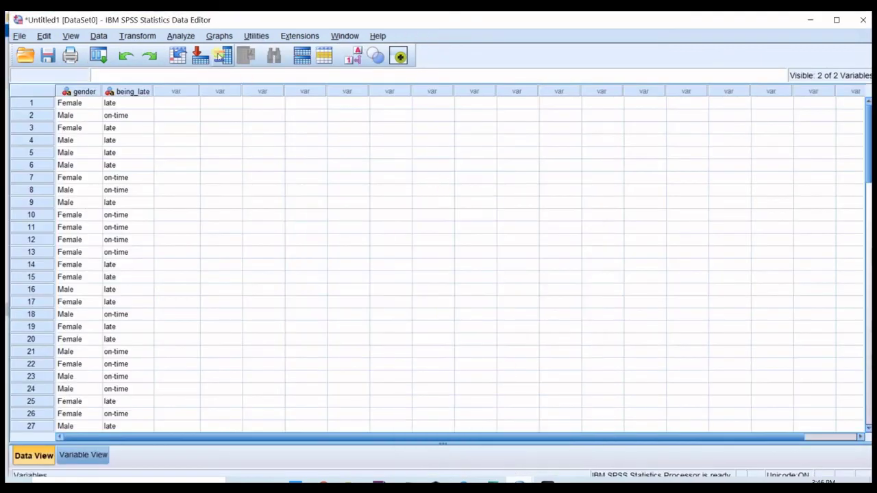
click(179, 36)
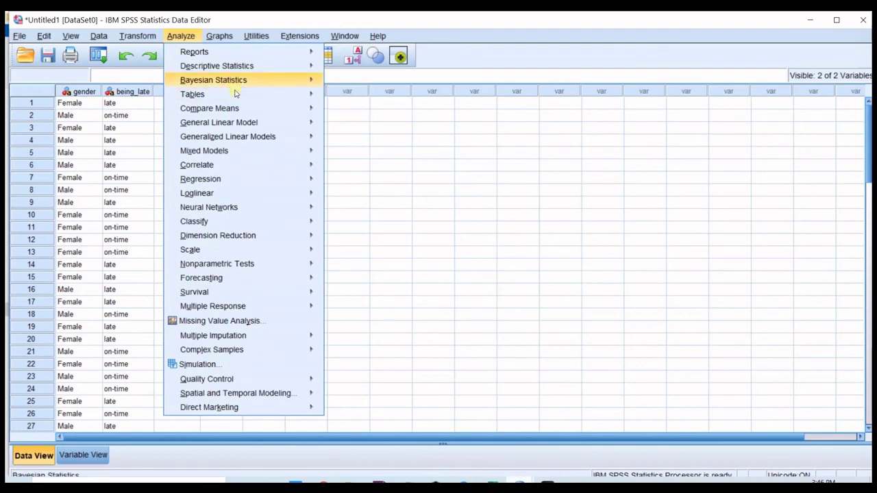
mouse_move(306, 83)
mouse_move(304, 66)
click(352, 113)
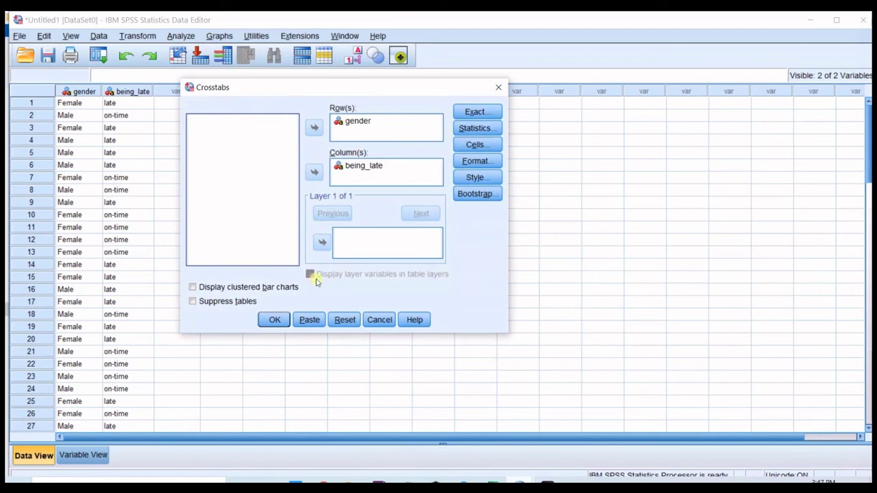
- Turn on Expected counts under Cells and rerun the gender by being_late crosstab
click(471, 145)
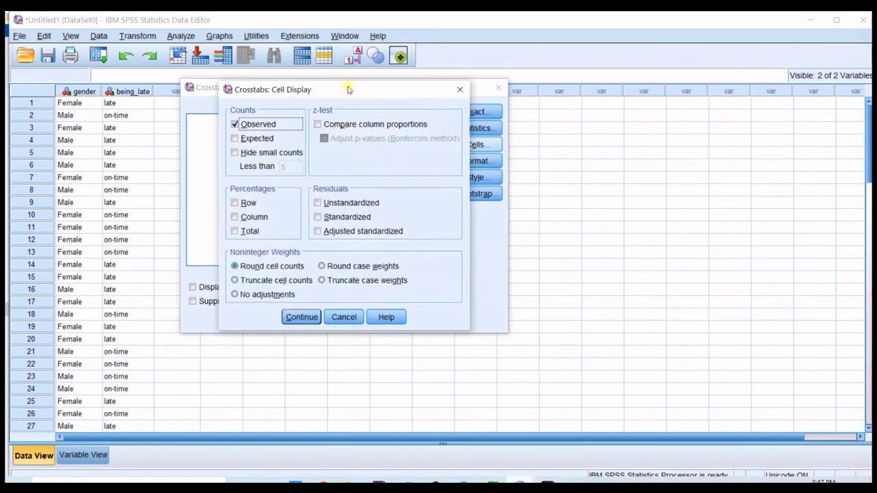
drag(348, 89, 624, 147)
click(513, 194)
click(512, 194)
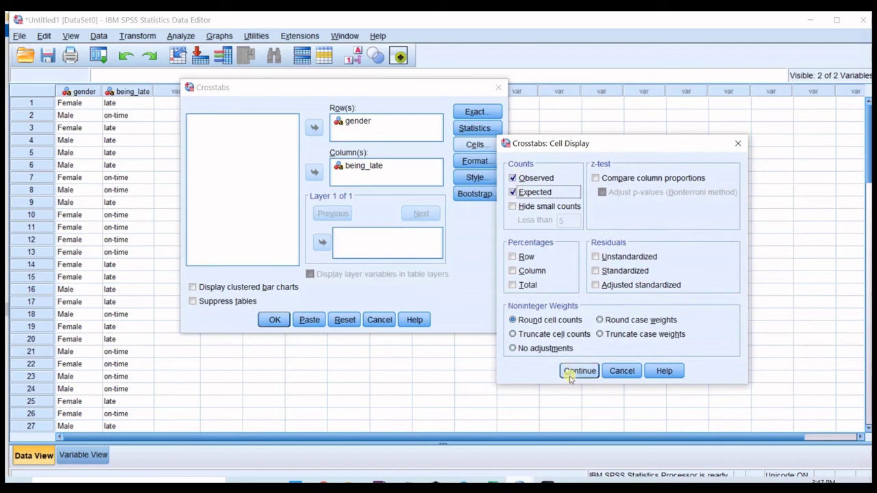
click(569, 374)
click(272, 320)
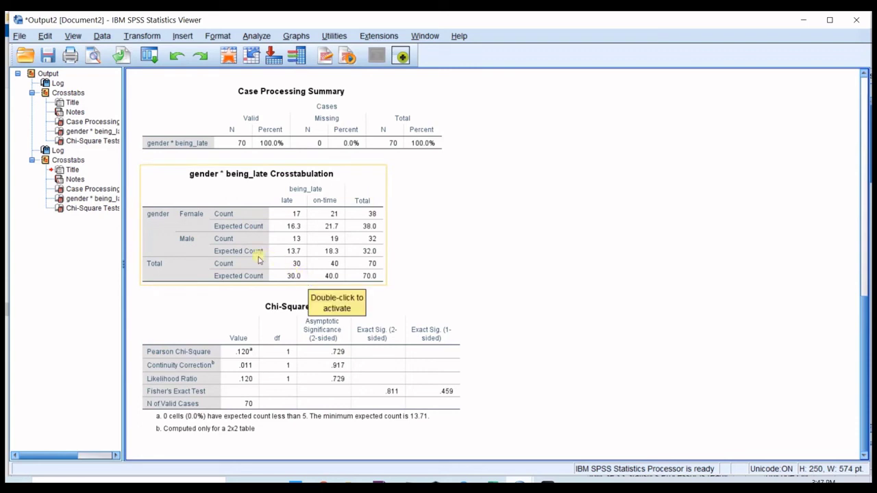
drag(258, 259, 483, 221)
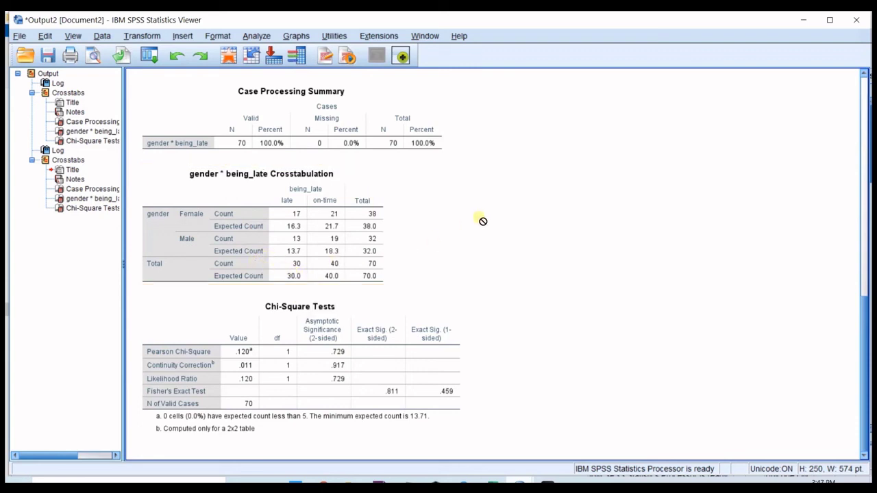